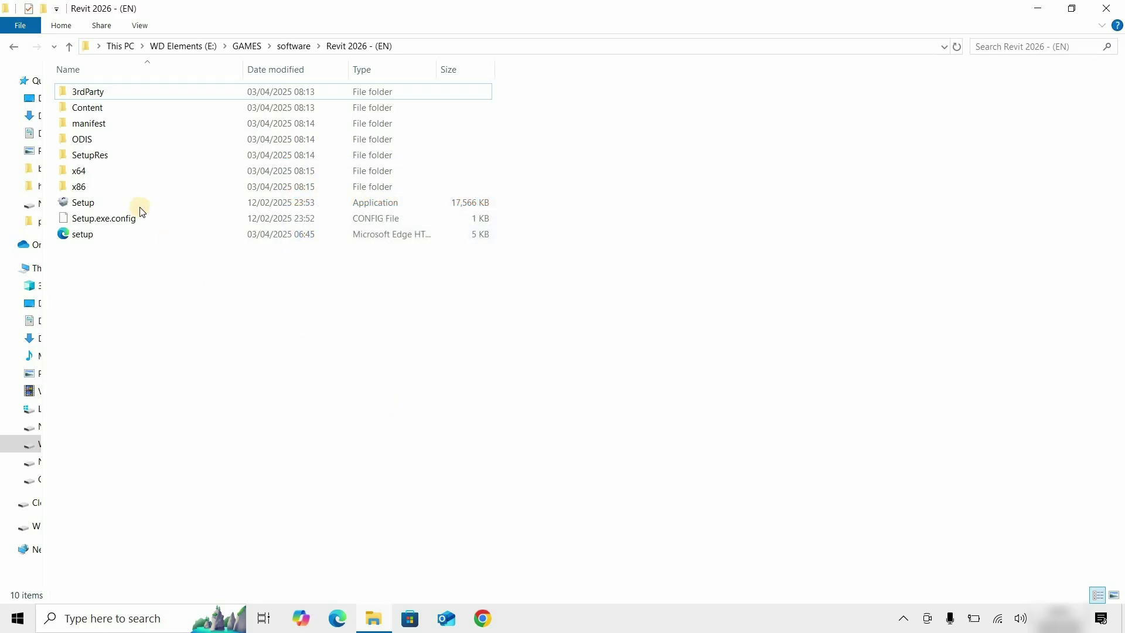
- Launch the Revit 2026 installer and disconnect from Wi-Fi while it prepares
double_click(141, 206)
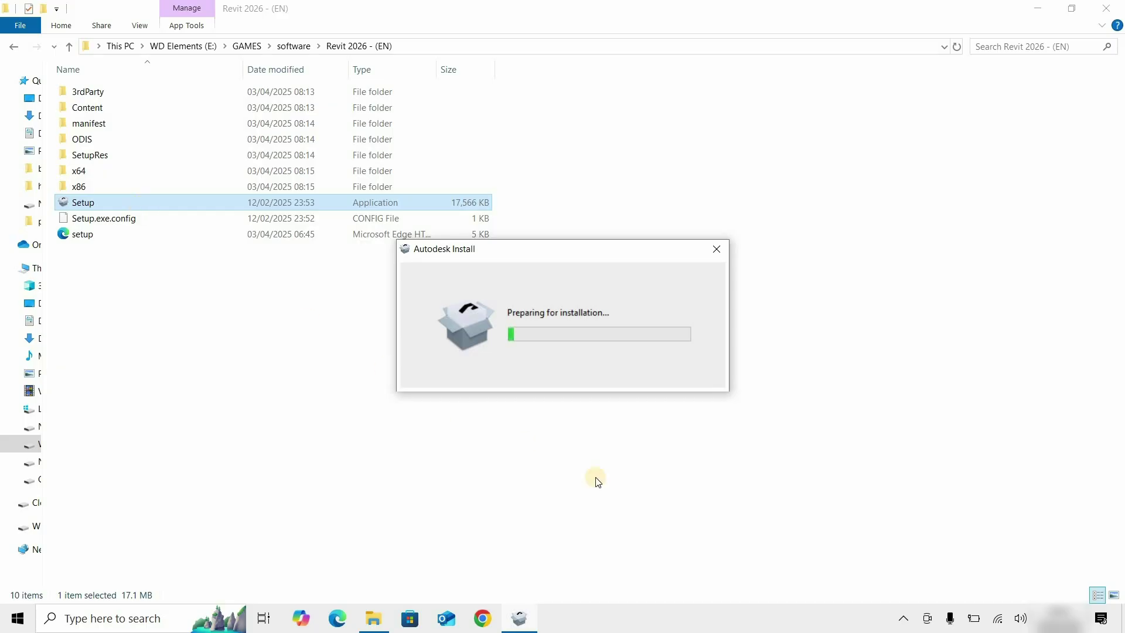
click(997, 620)
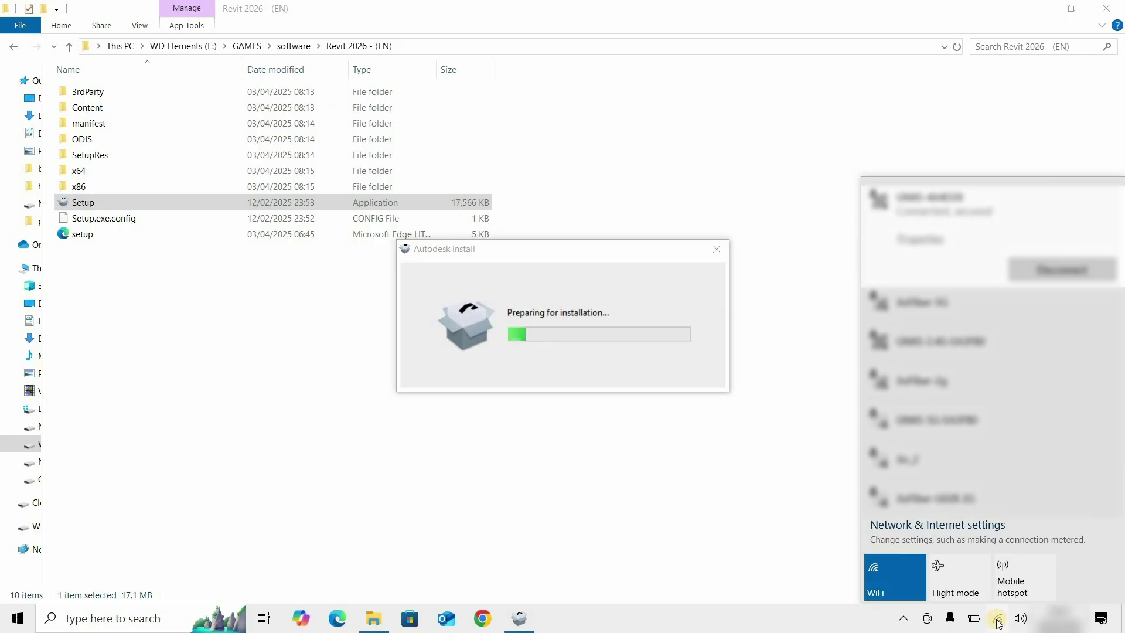
click(1033, 278)
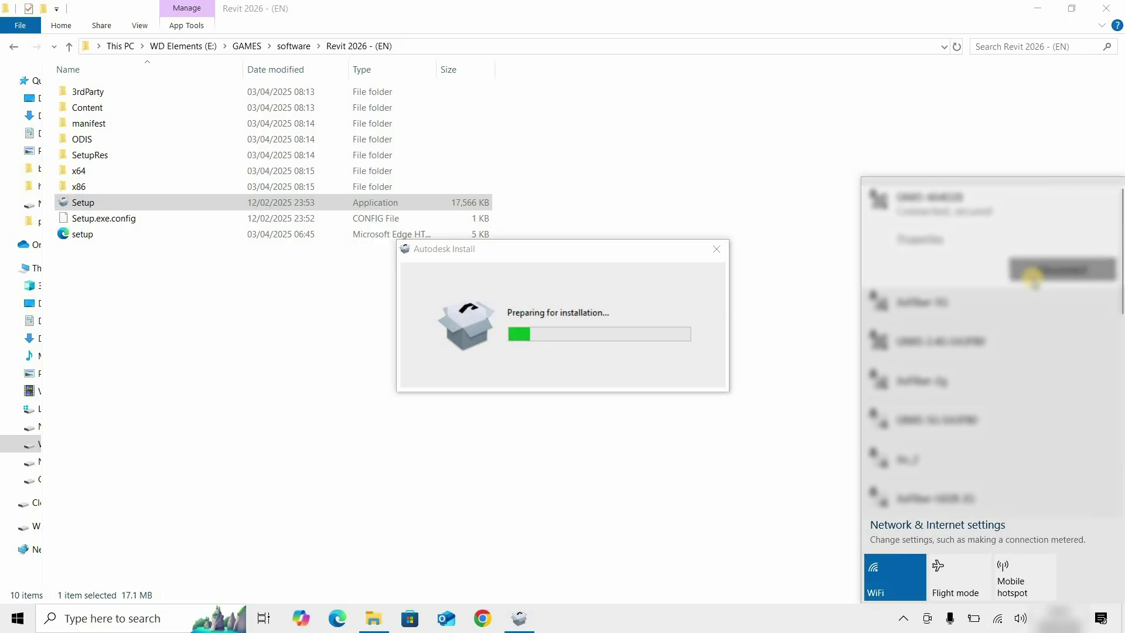
click(849, 629)
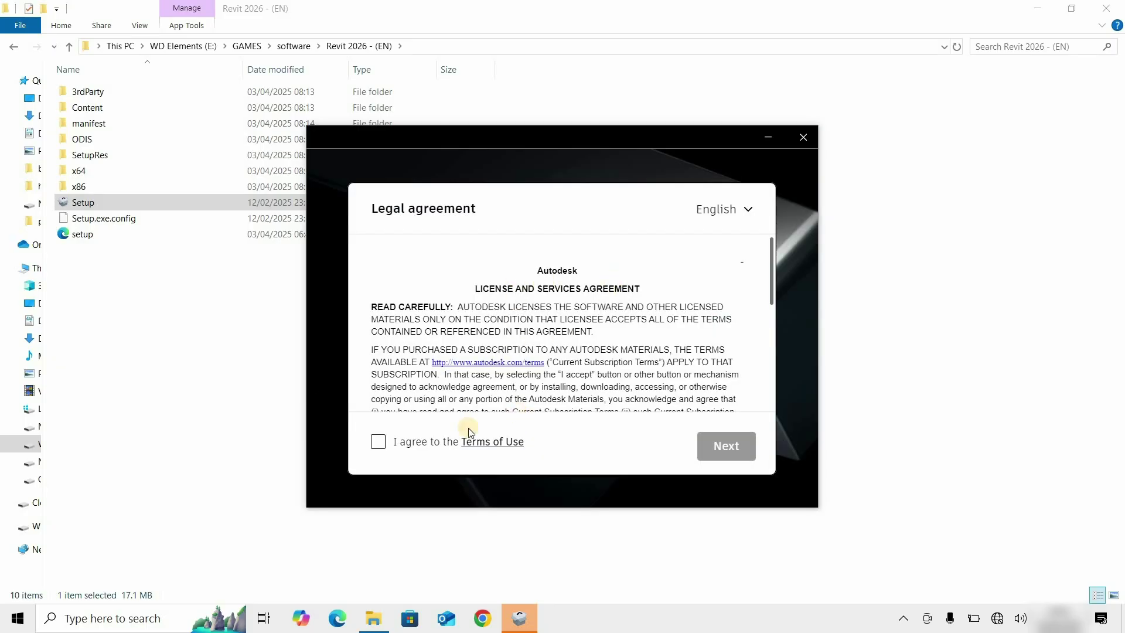
- Agree to the Terms of Use and go on to the default Product and Content install paths
click(381, 445)
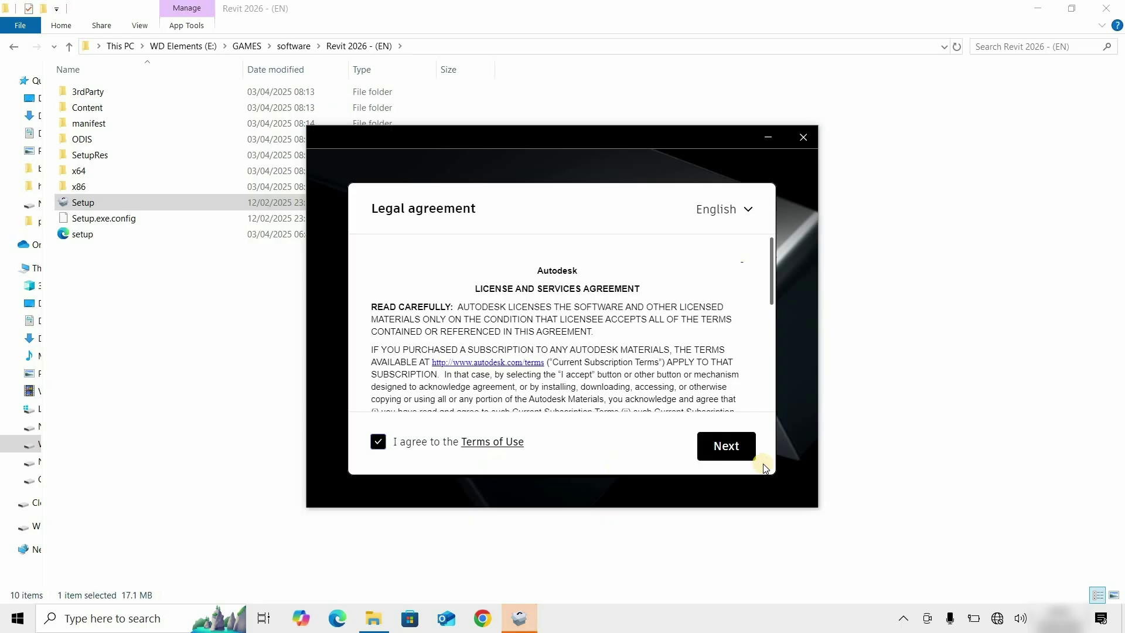
click(732, 451)
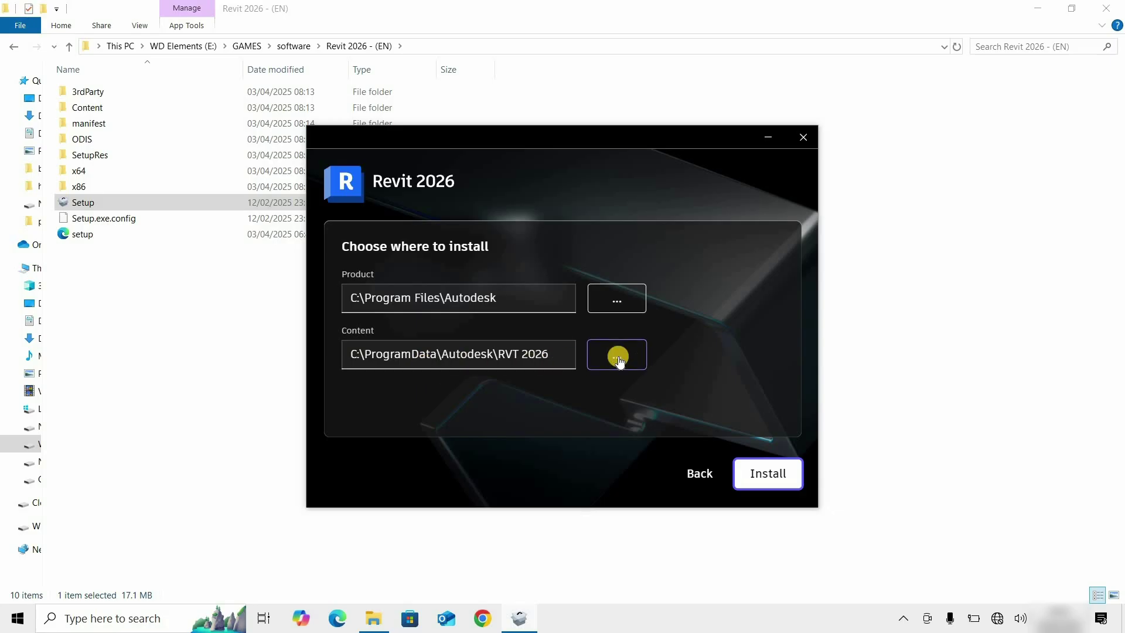
- Install Revit 2026 to the default locations and wait for Install complete
click(761, 477)
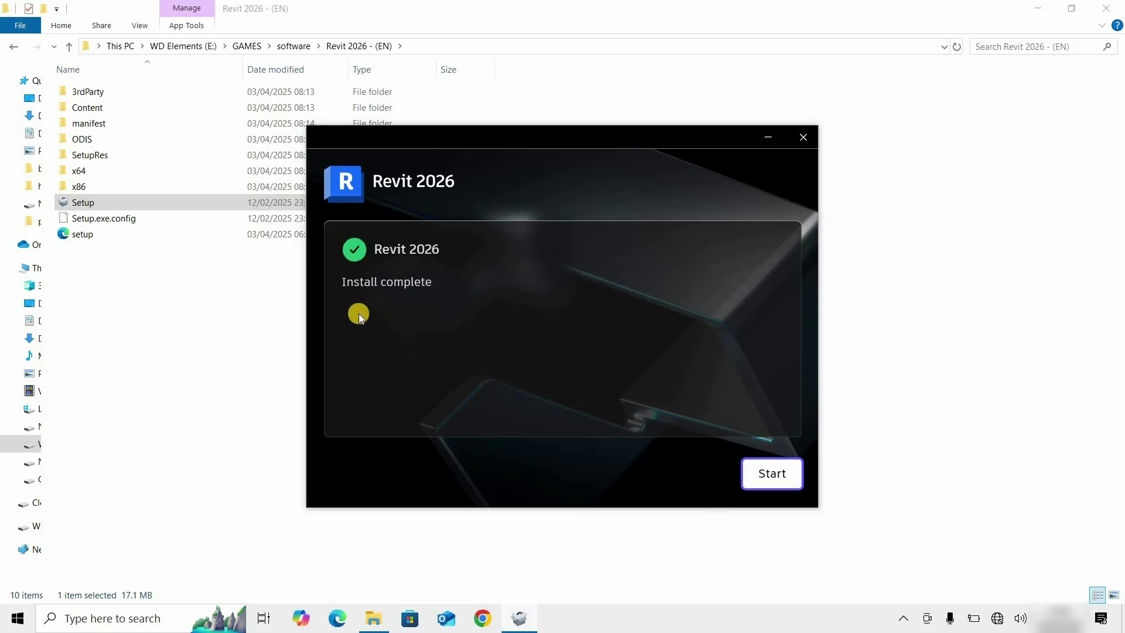
- Start Revit from the installer and reconnect to the Wi-Fi network while it launches
click(773, 476)
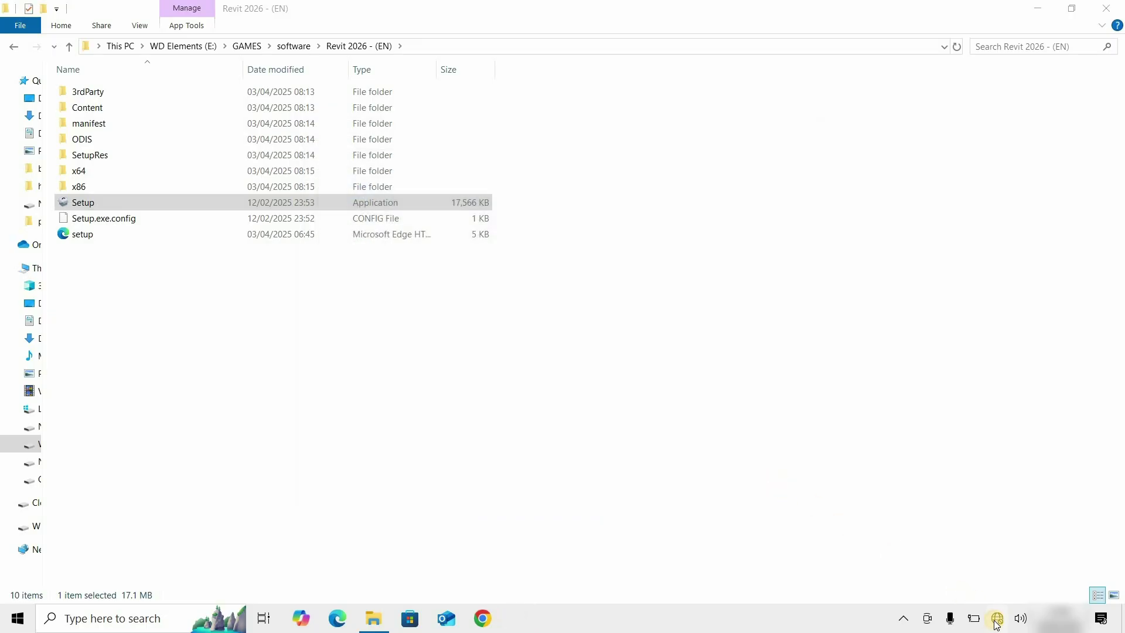
click(996, 616)
click(929, 244)
click(1071, 275)
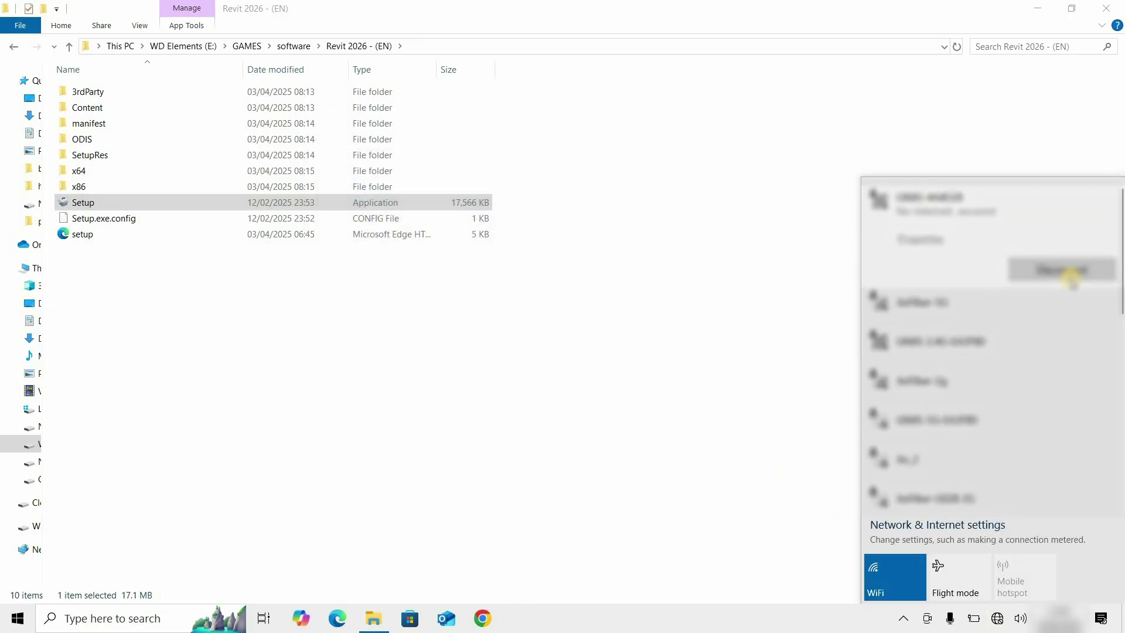
click(844, 625)
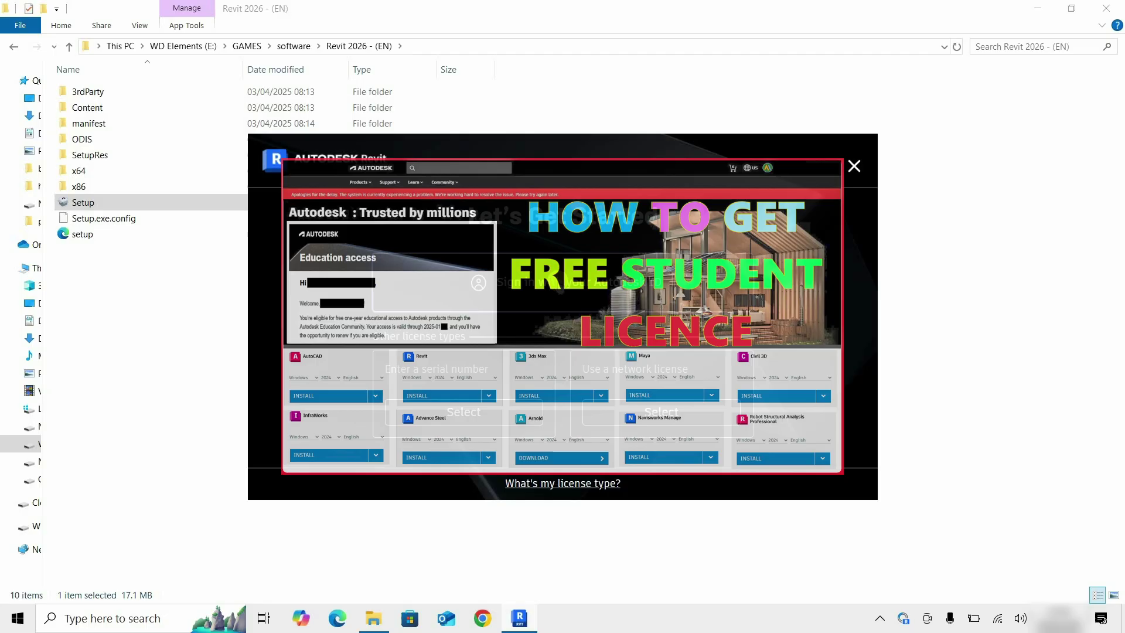
click(472, 414)
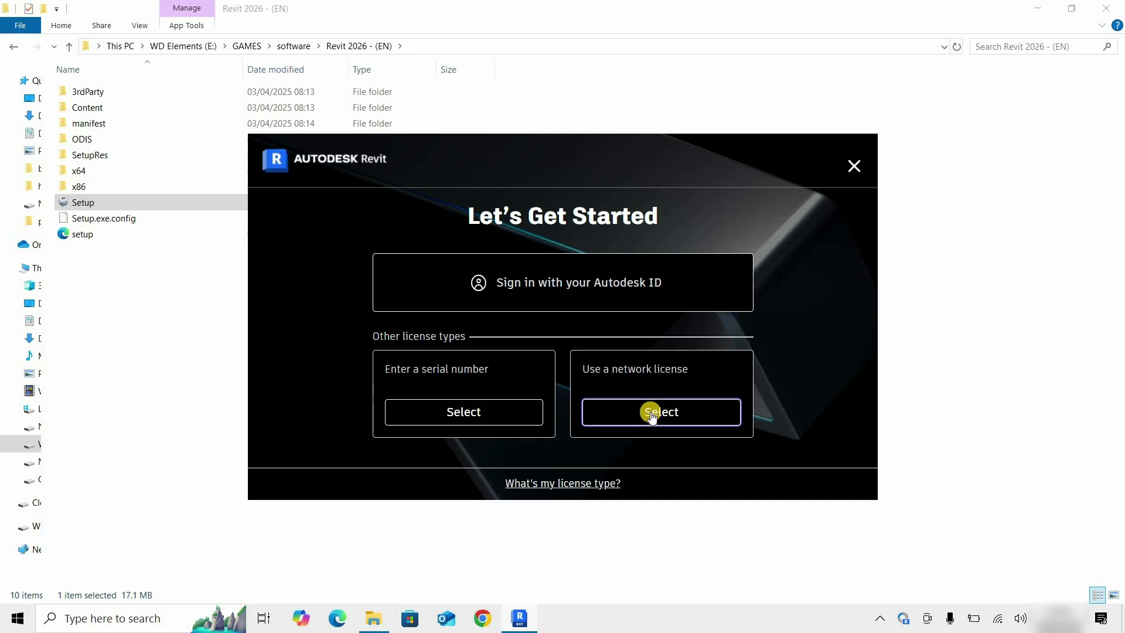
- Sign in with the student Autodesk ID's e-mail and password, choosing Never to save the password
click(557, 285)
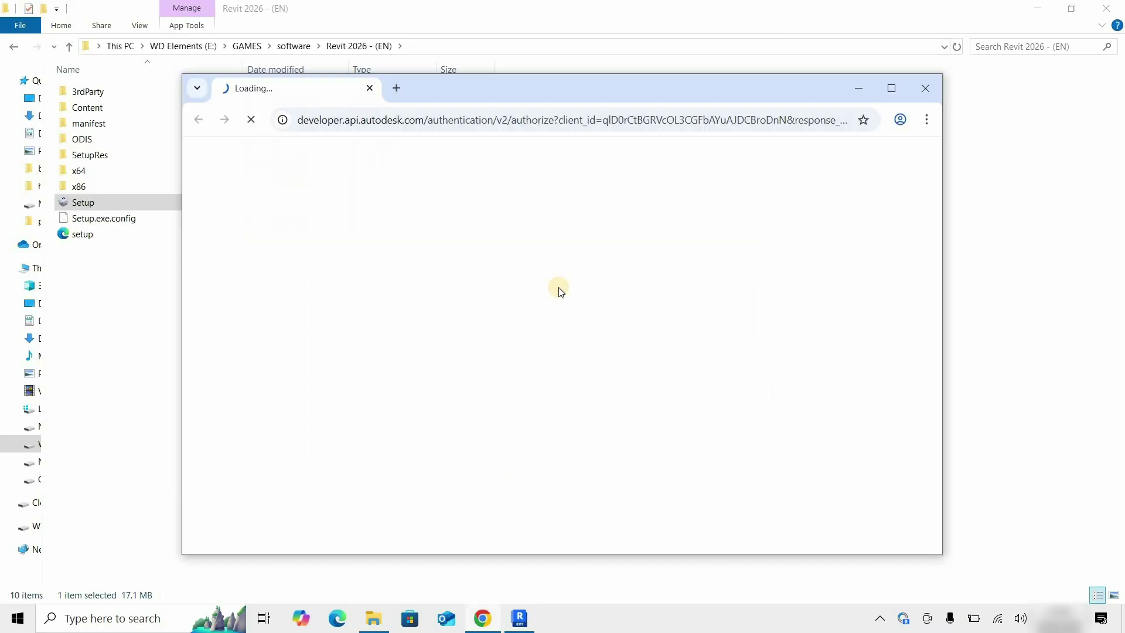
click(891, 89)
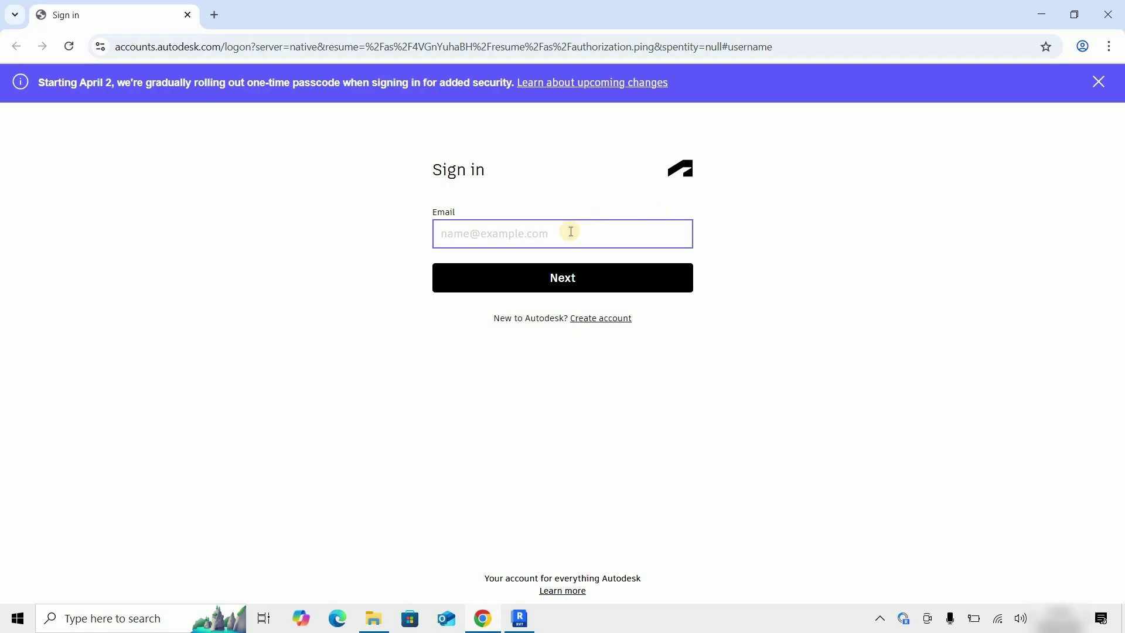
click(566, 231)
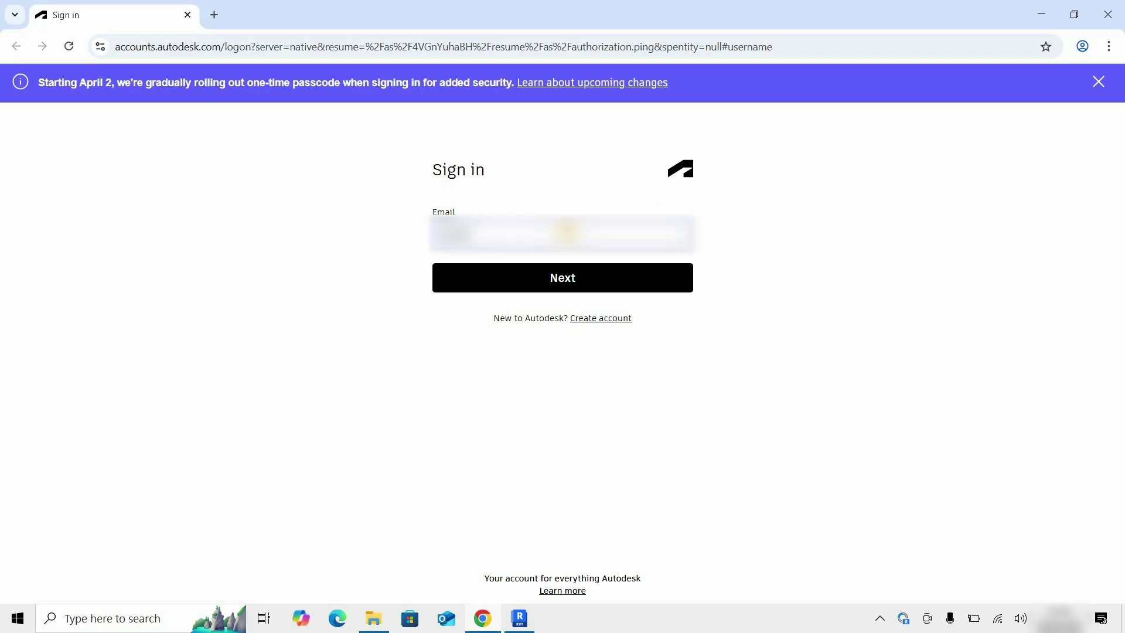
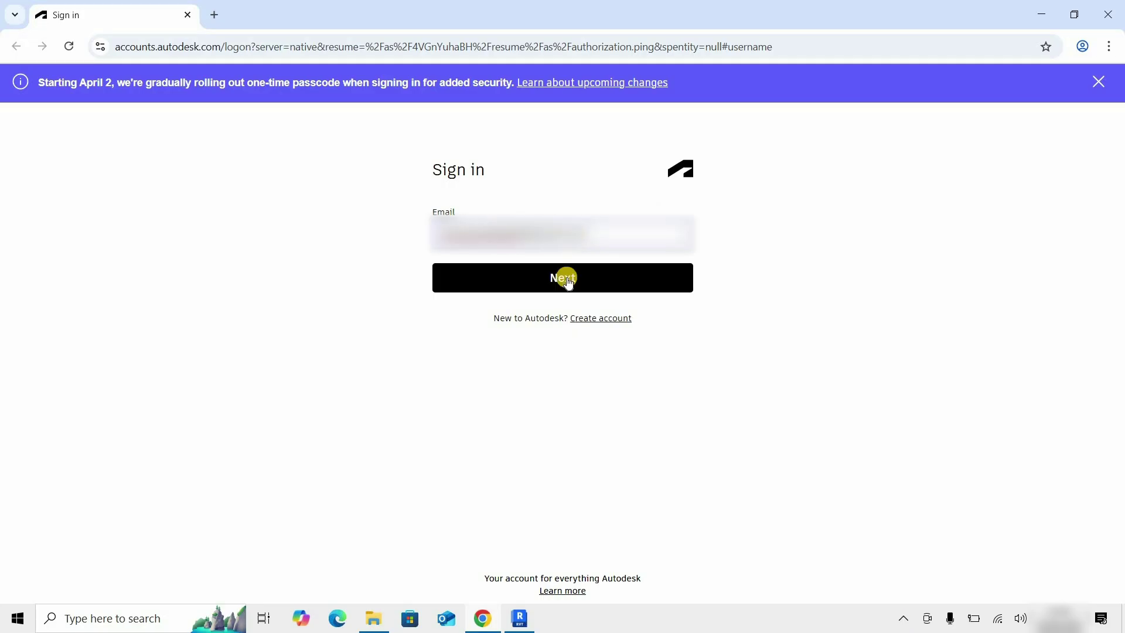
click(564, 277)
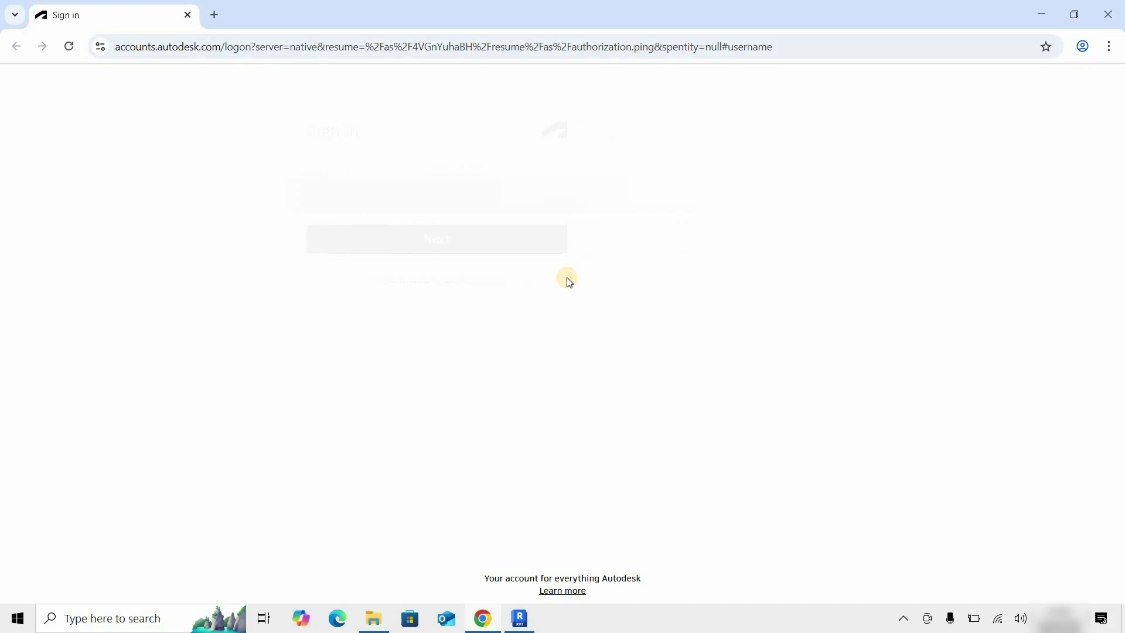
text(•••••••••)
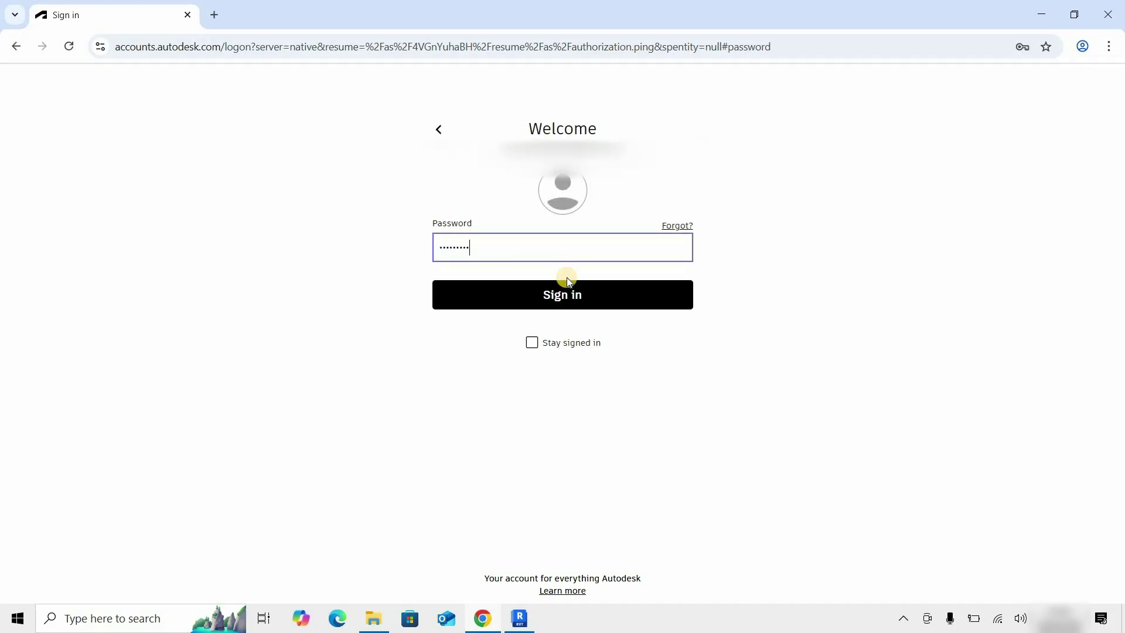
text(••)
click(566, 293)
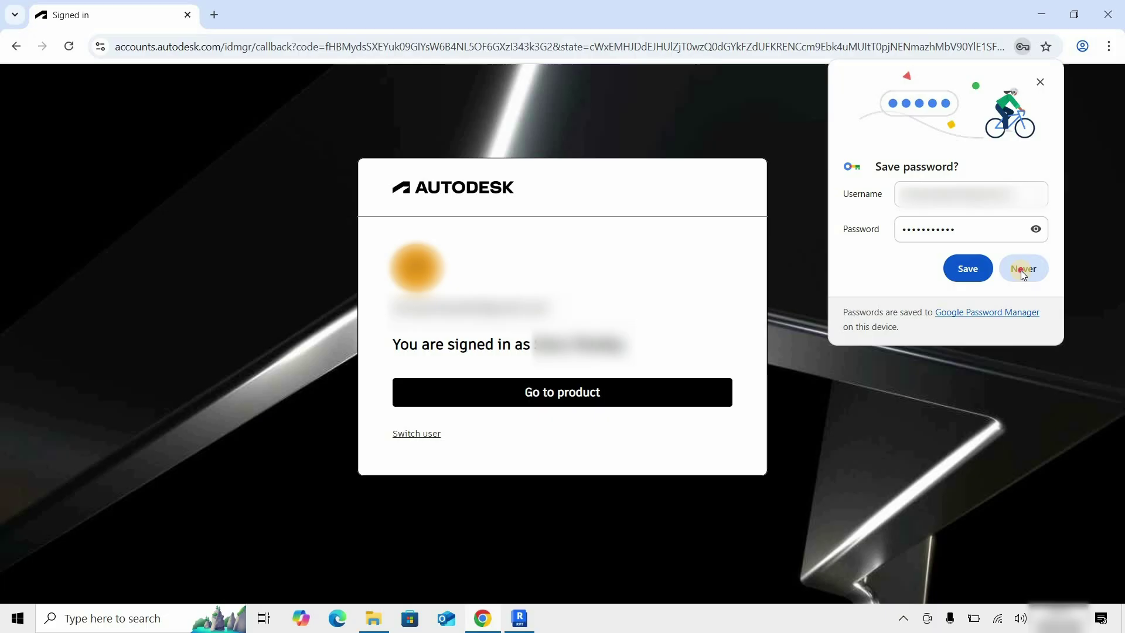
click(1021, 269)
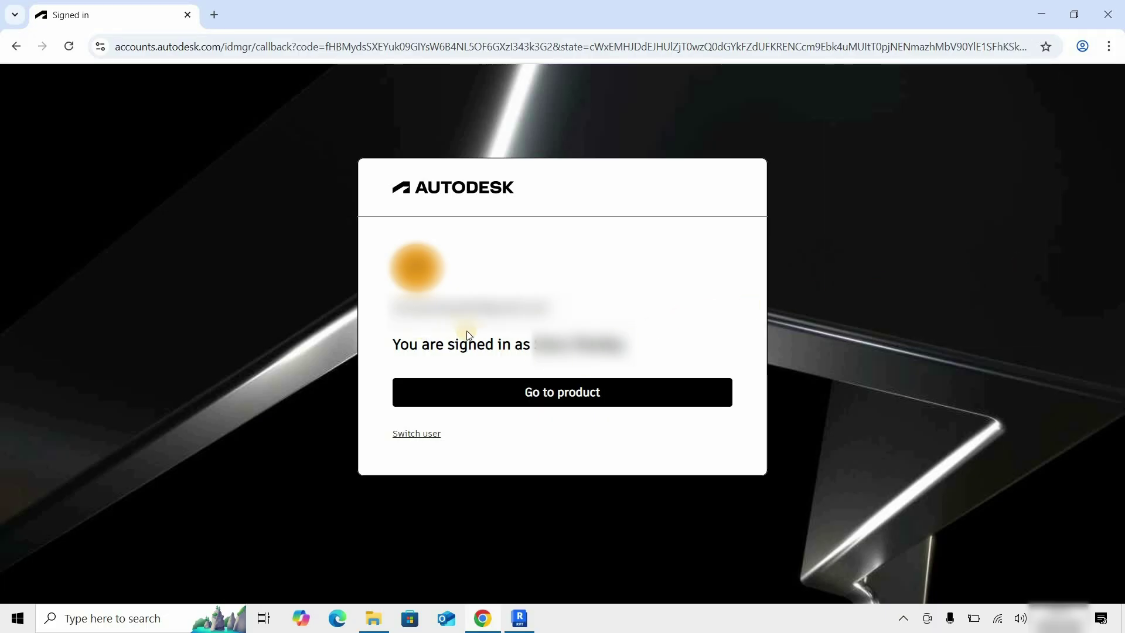
- Go to product and always allow accounts.autodesk.com to open Autodesk Identity Manager
click(551, 397)
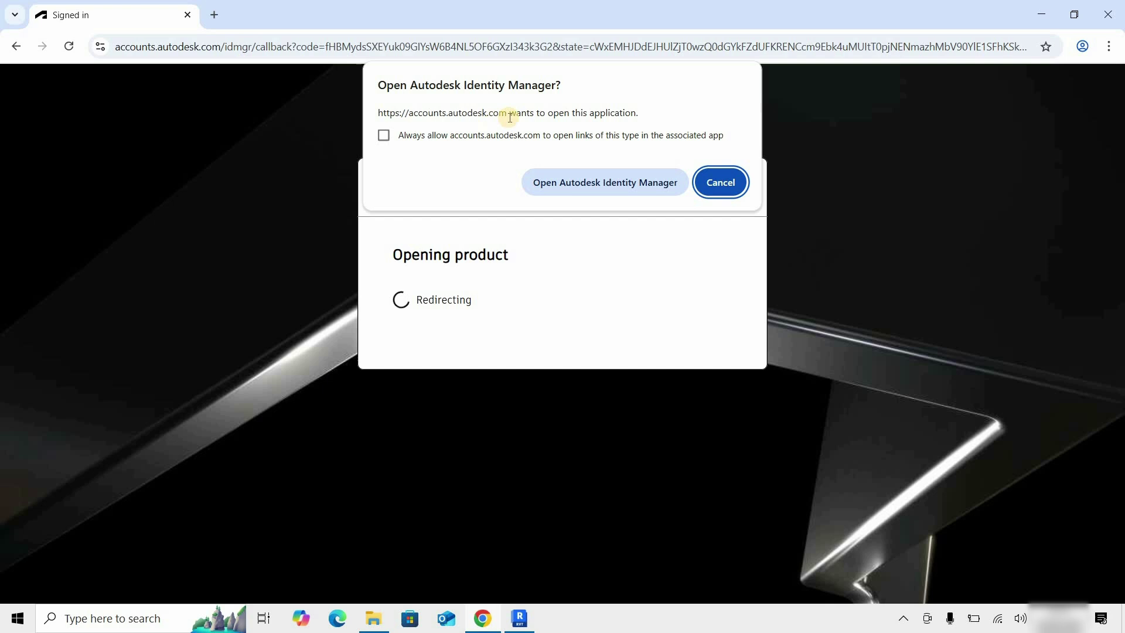
click(383, 136)
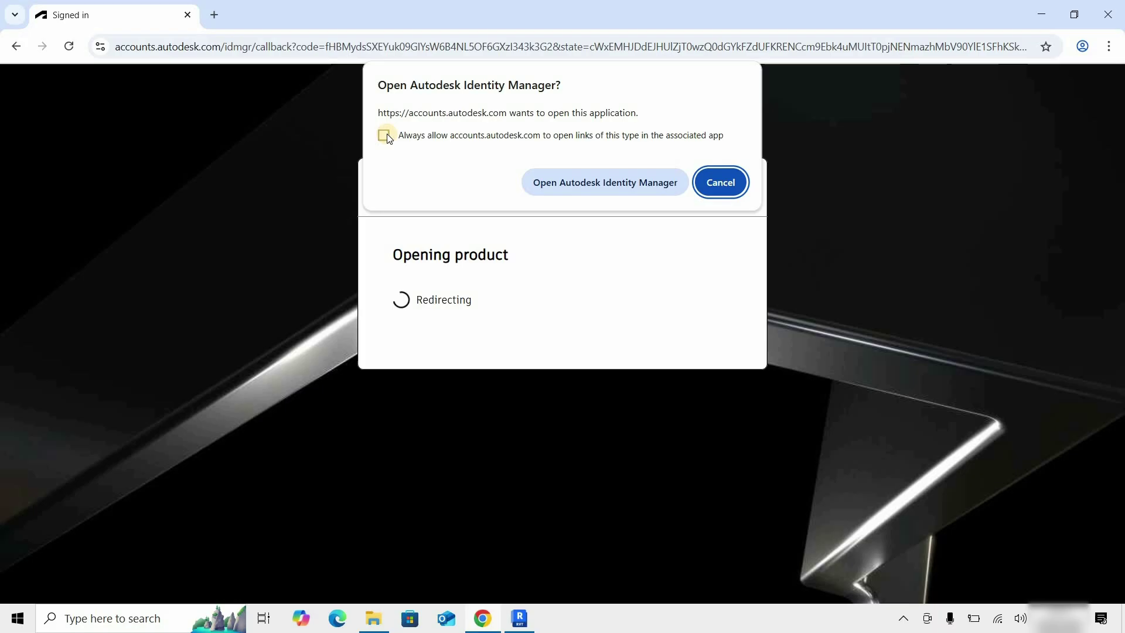
click(610, 186)
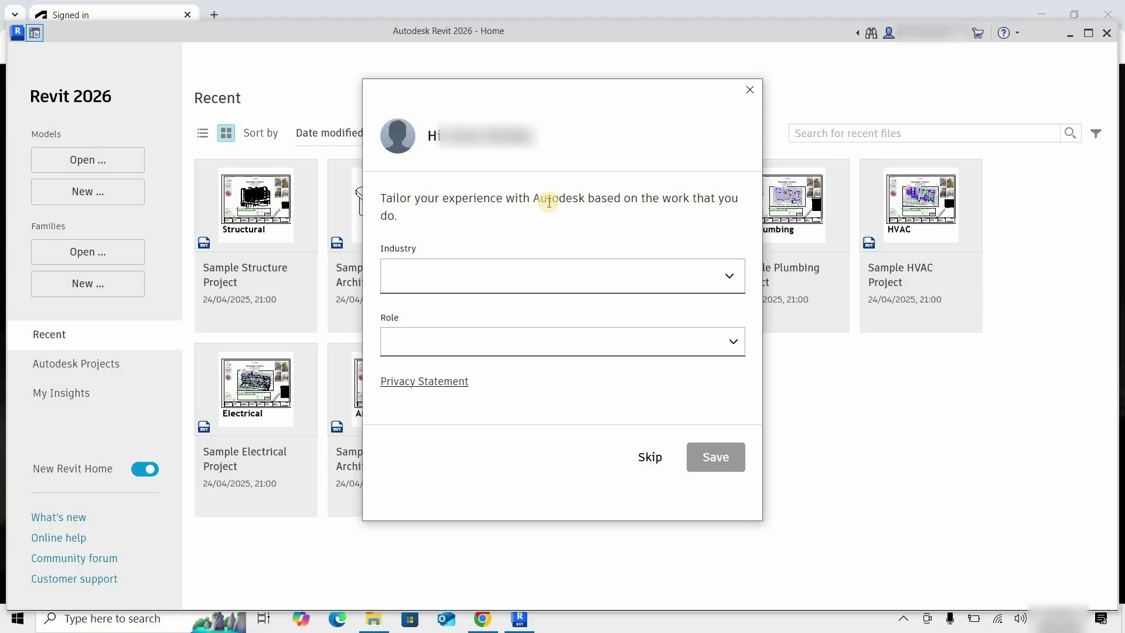
- Skip the Industry and Role questions and maximize the Revit Home window
click(650, 458)
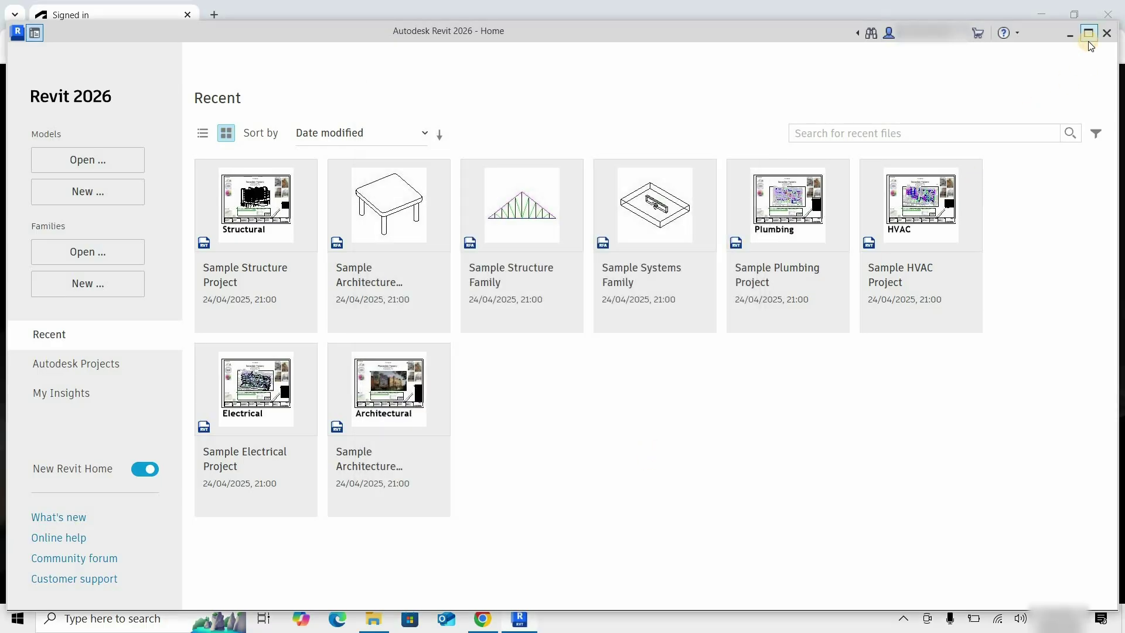
click(1089, 39)
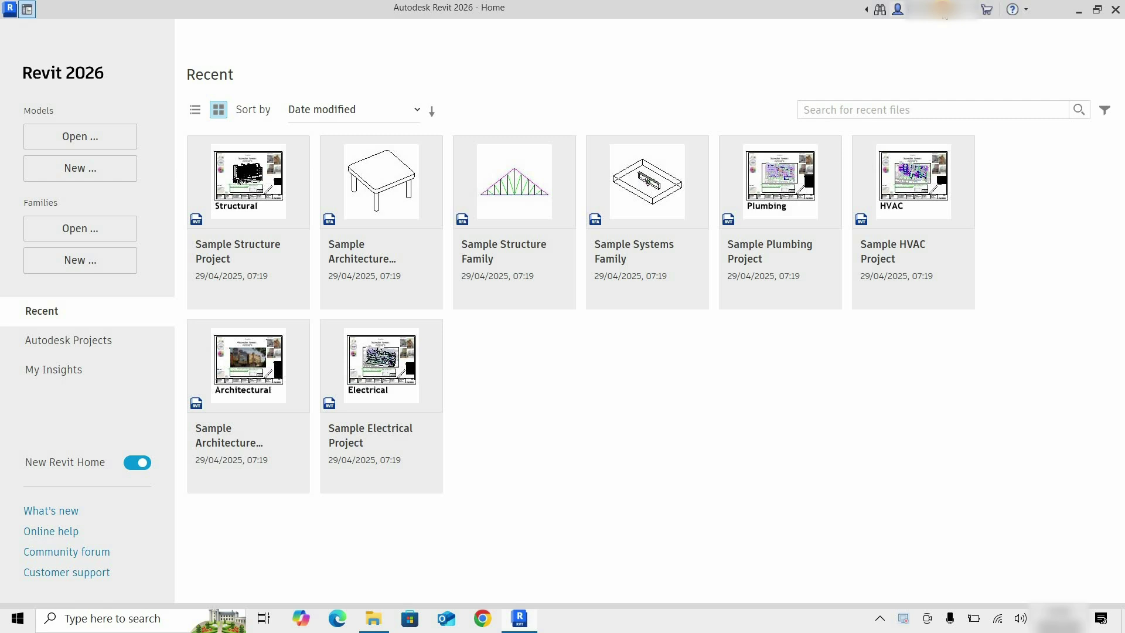
- Confirm the Student Version user licence in Manage License and view the licence type choices
click(901, 66)
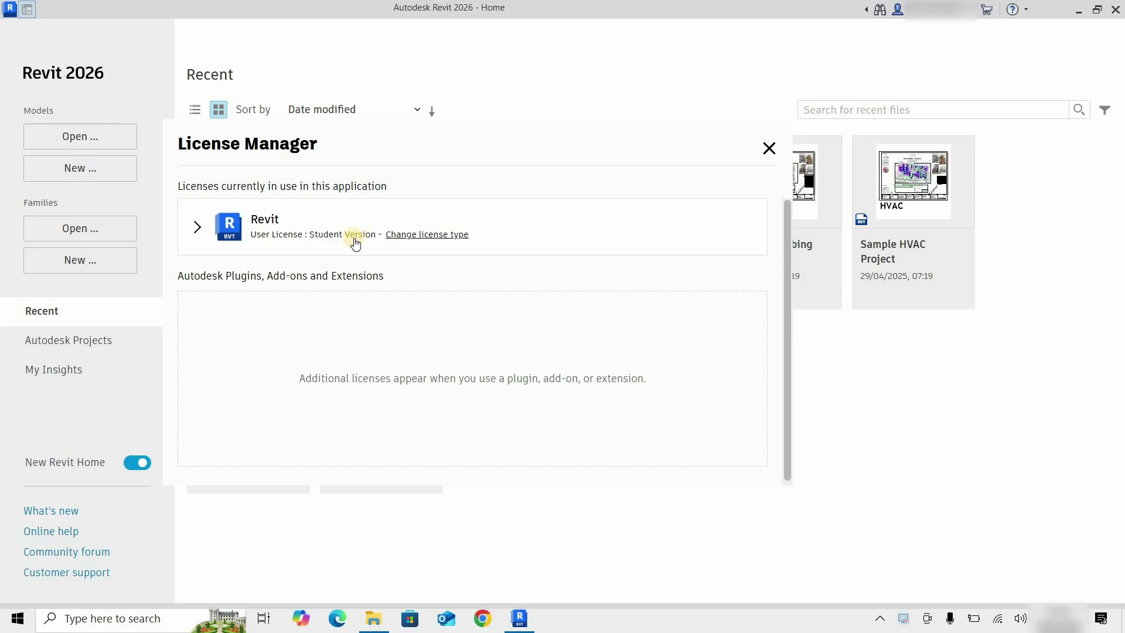
click(431, 235)
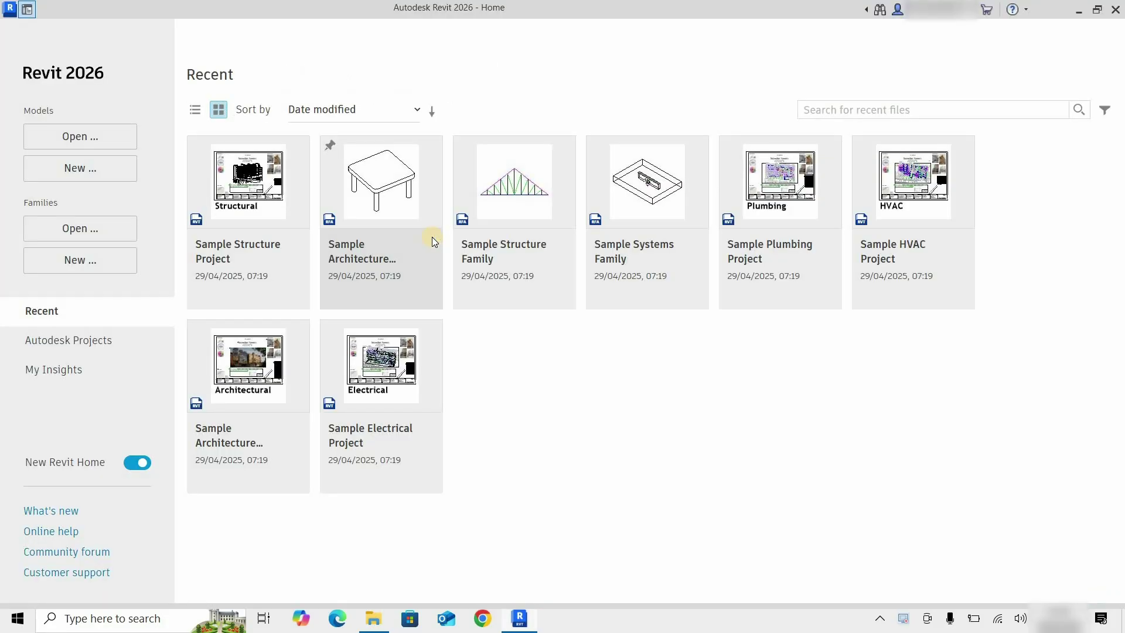